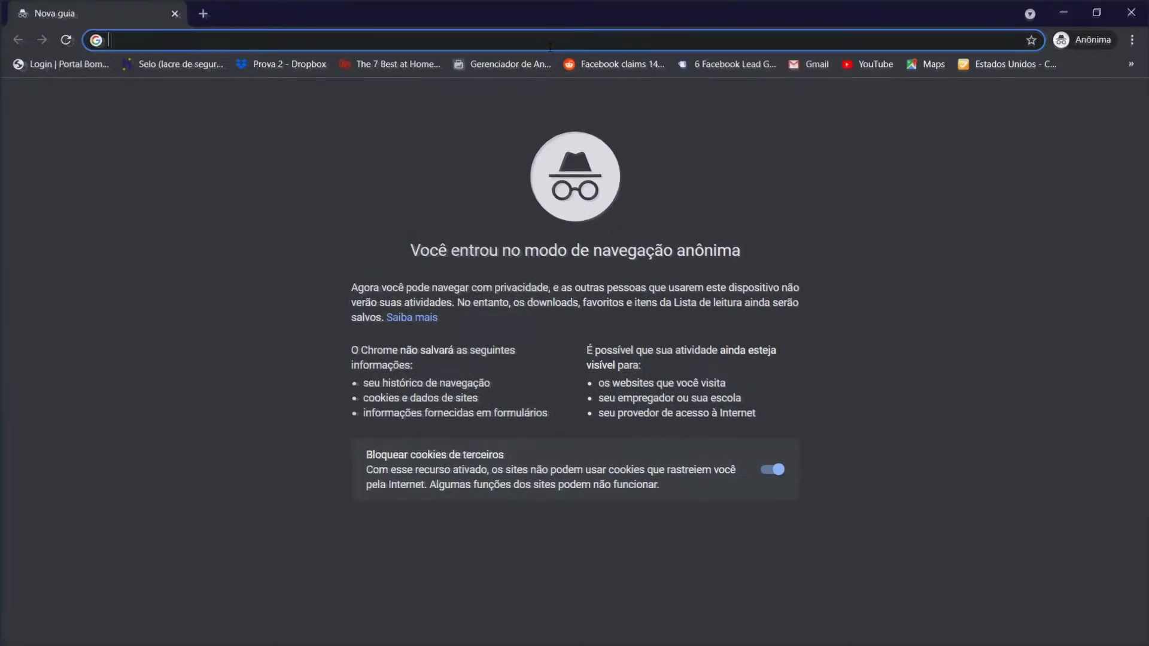
- Search Google for 'unity download' and open the Download - Unity result
text(unity)
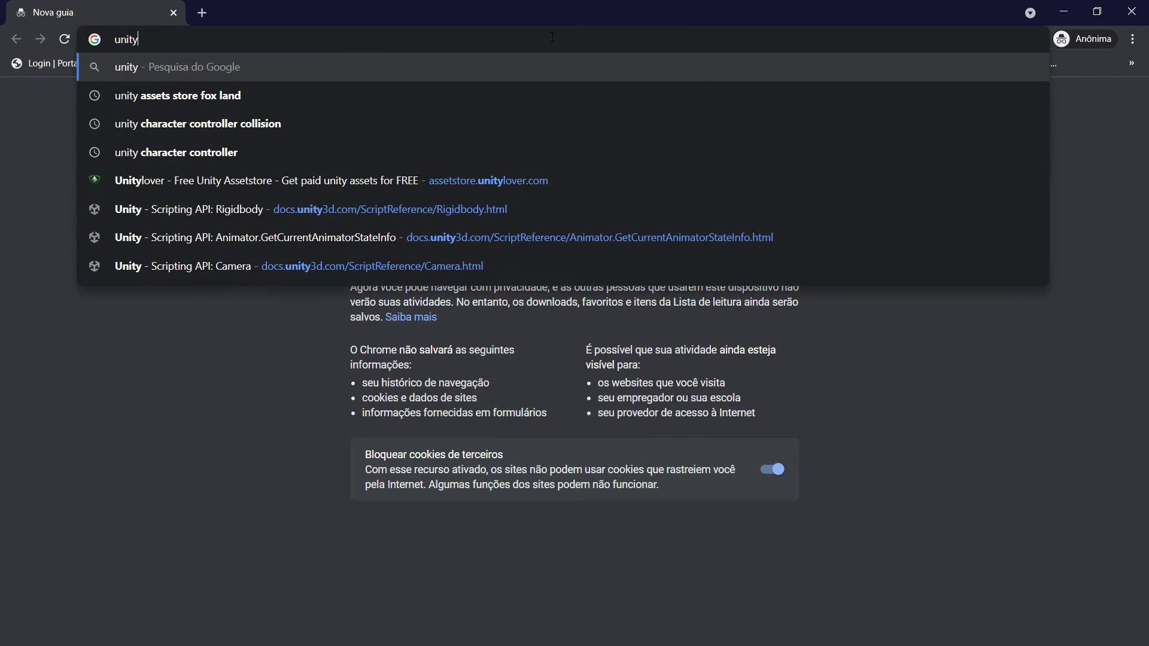
text( download)
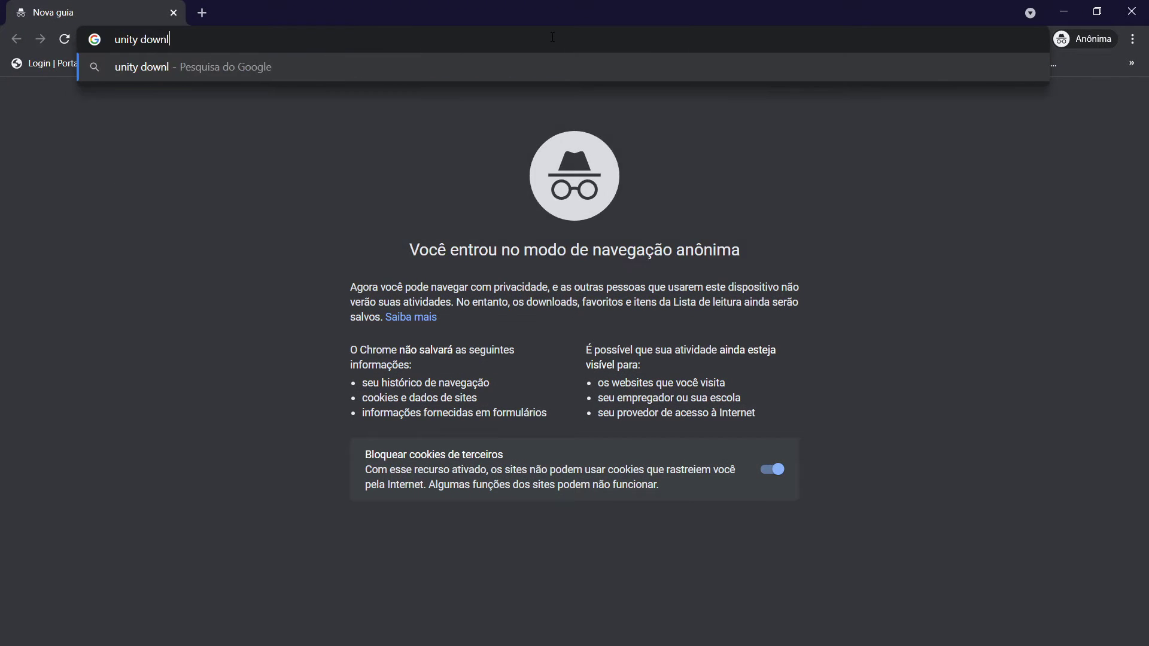
key(Return)
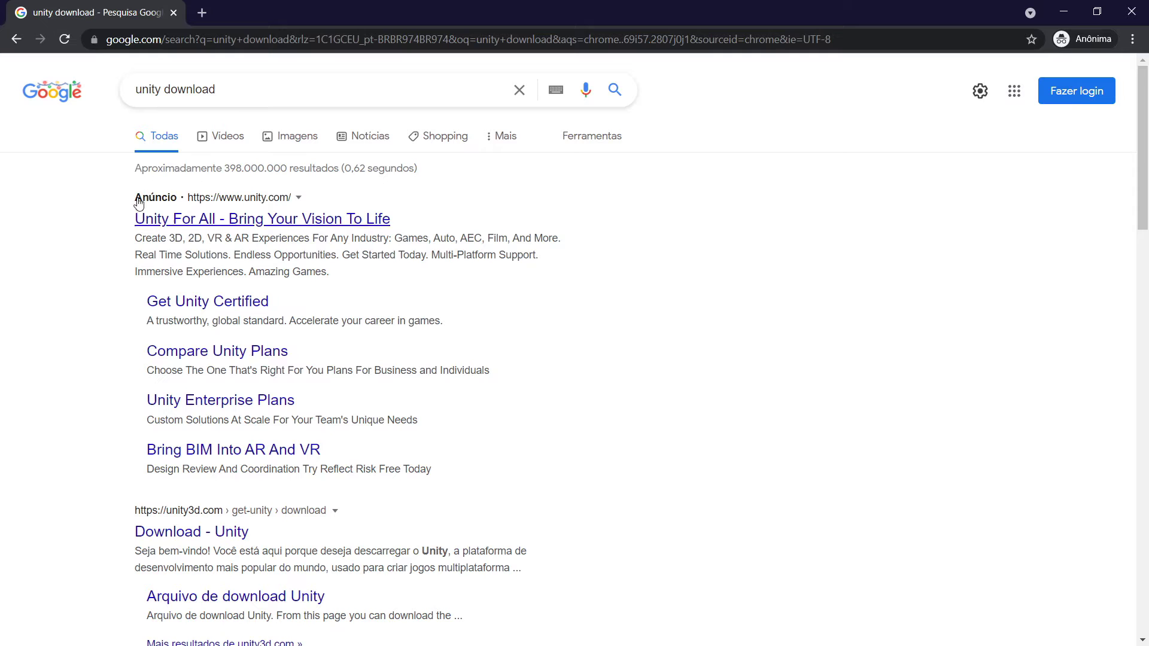
scroll(224, 547, down, 1)
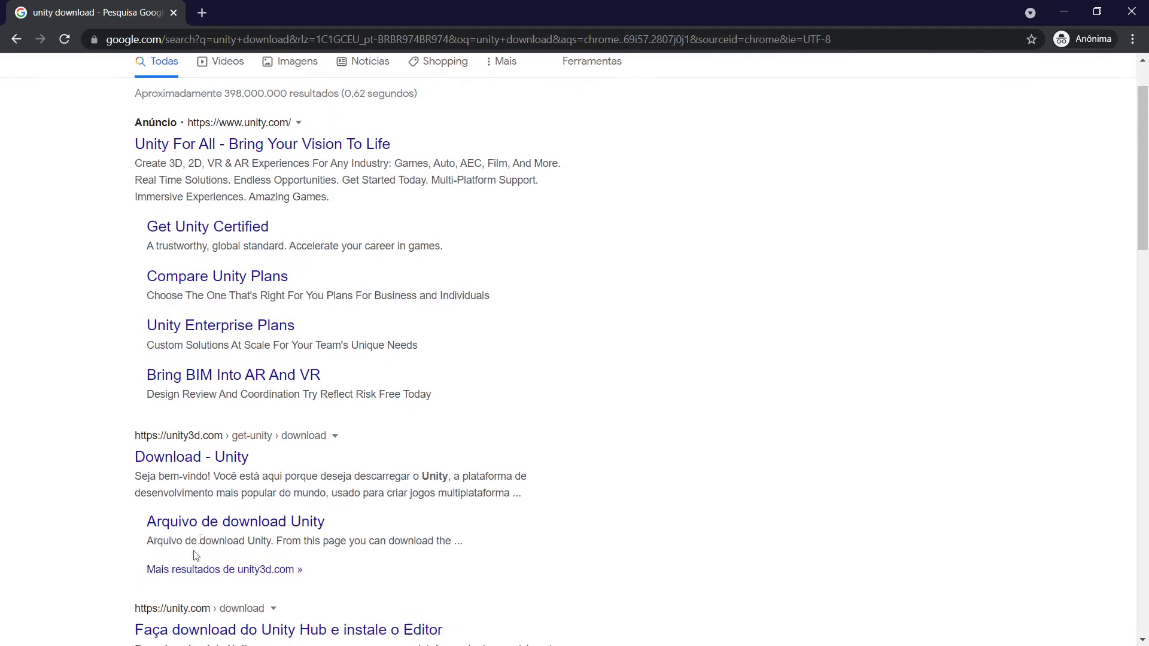
click(242, 467)
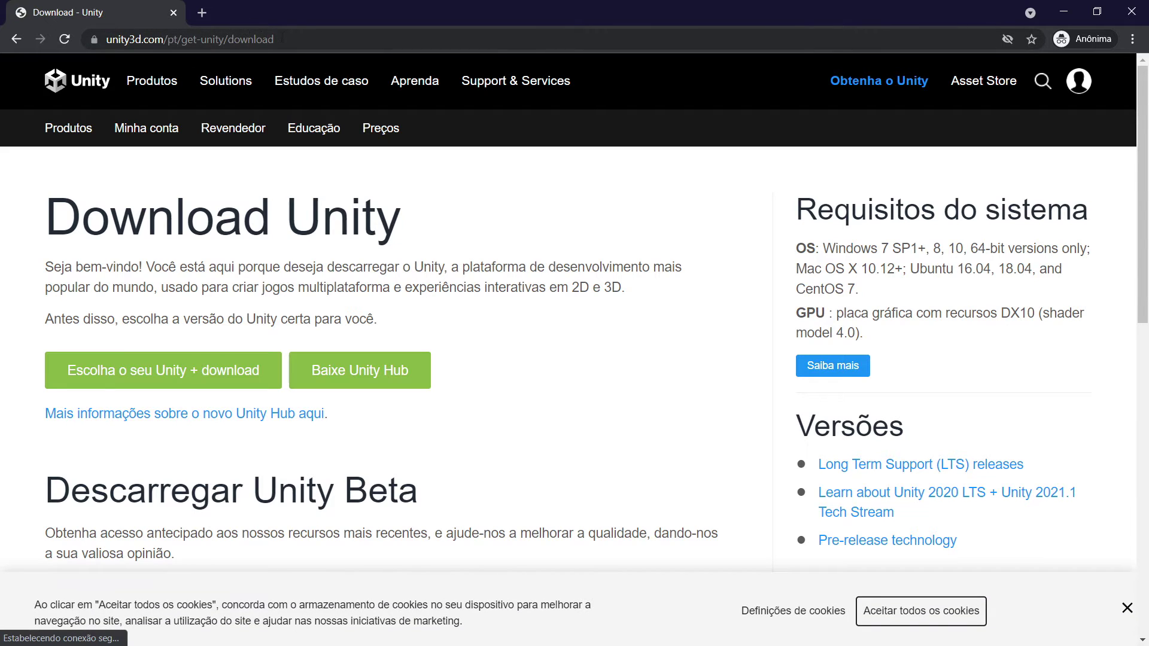
- Remove 'pt/' from the URL for the English page, then download and open UnityHubSetup.exe
click(188, 45)
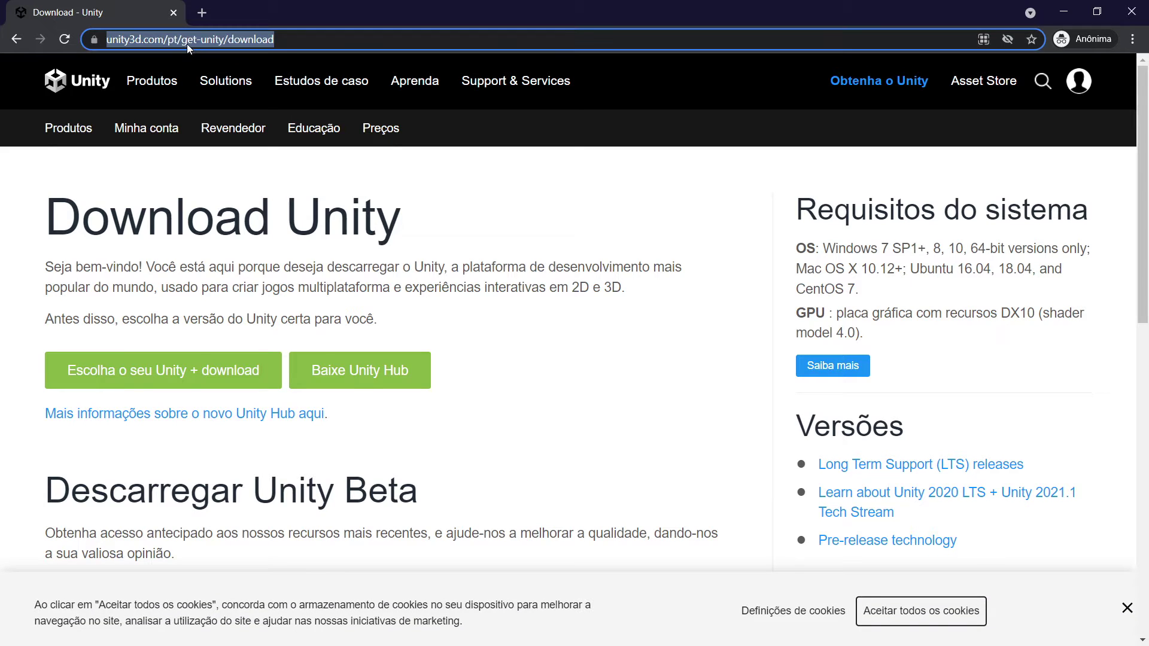
click(183, 40)
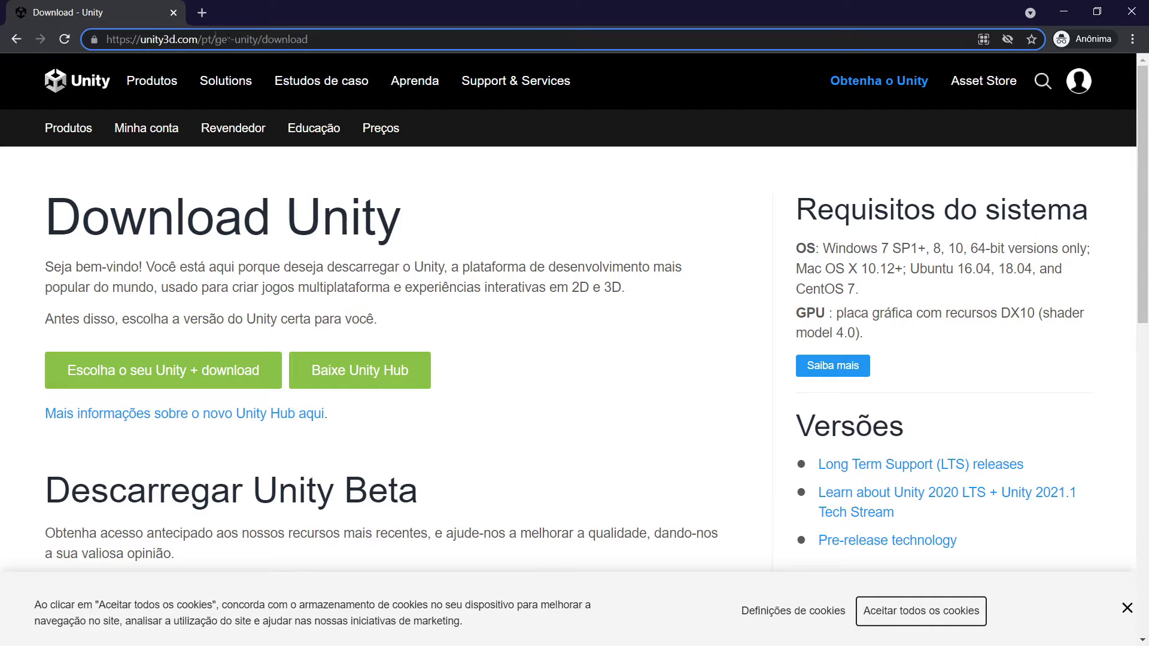
key(BackSpace)
key(BackSpace)
key(BackSpace)
key(Return)
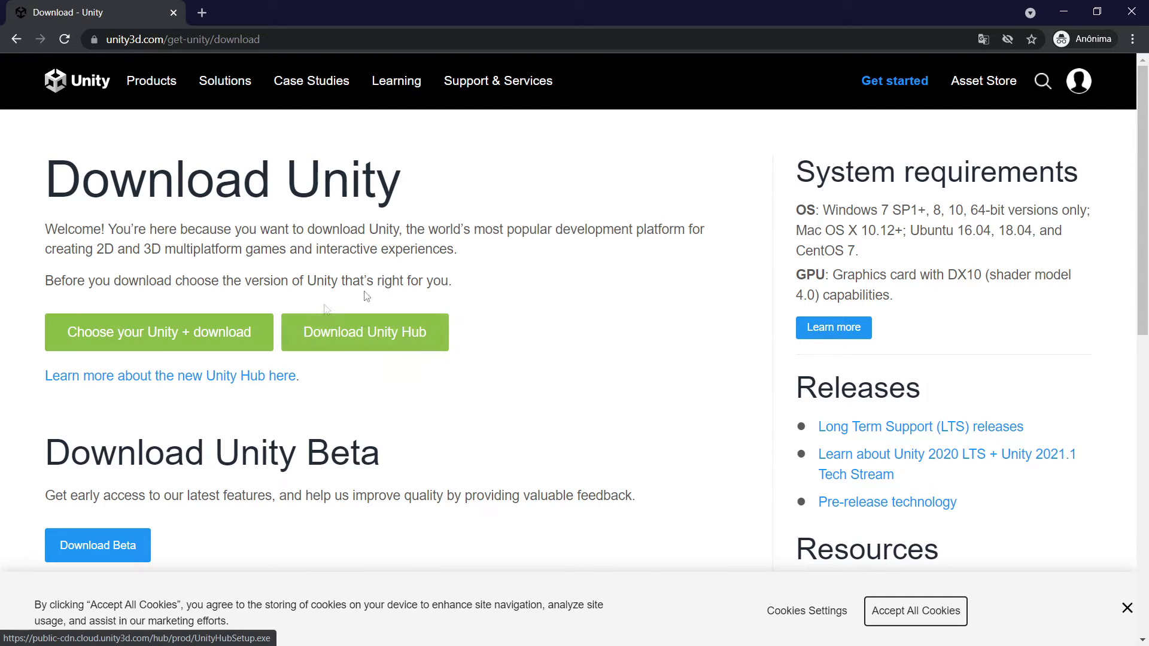
click(378, 340)
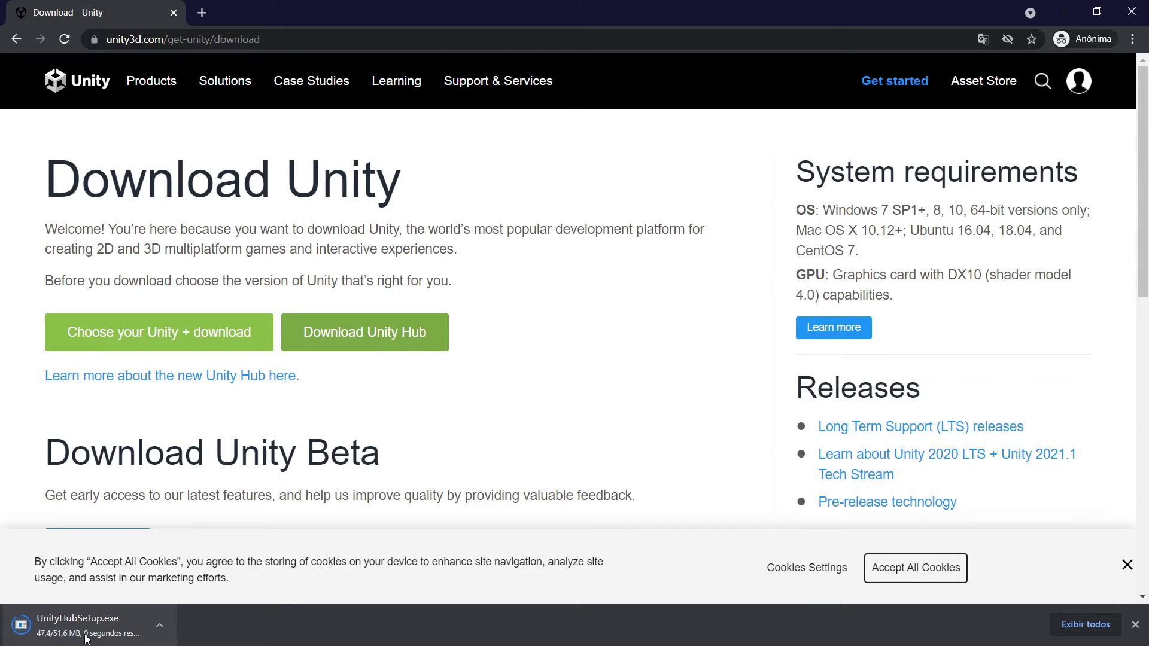
click(99, 626)
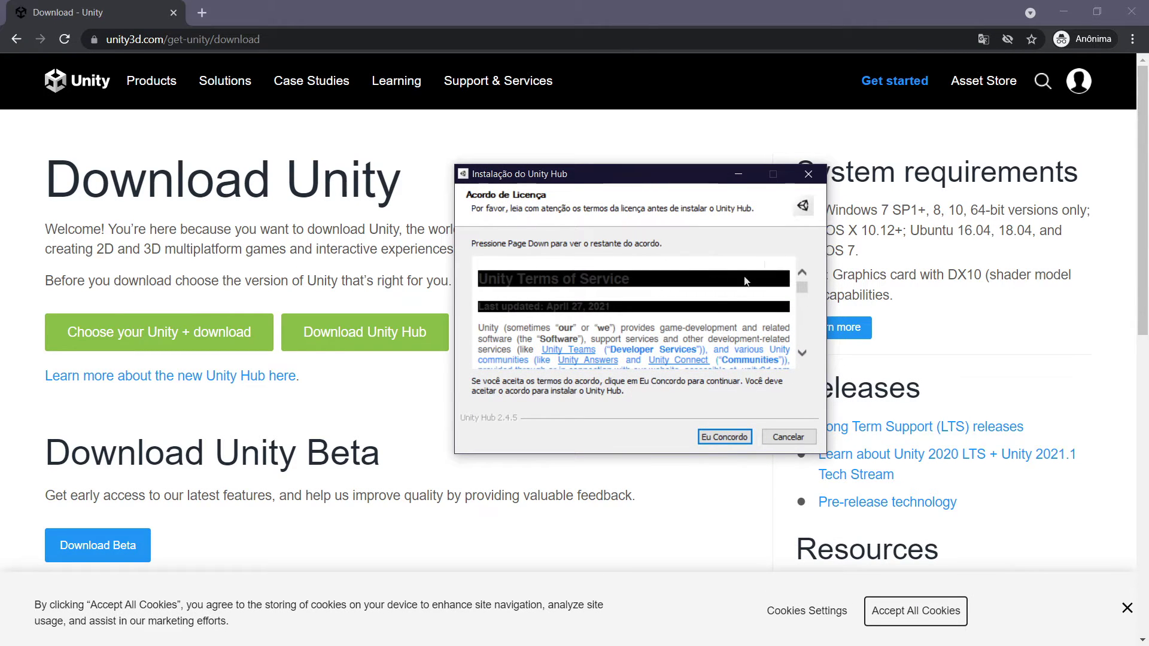
- Accept the licence and install Unity Hub 2.4.5 into the default Program Files folder
click(1052, 13)
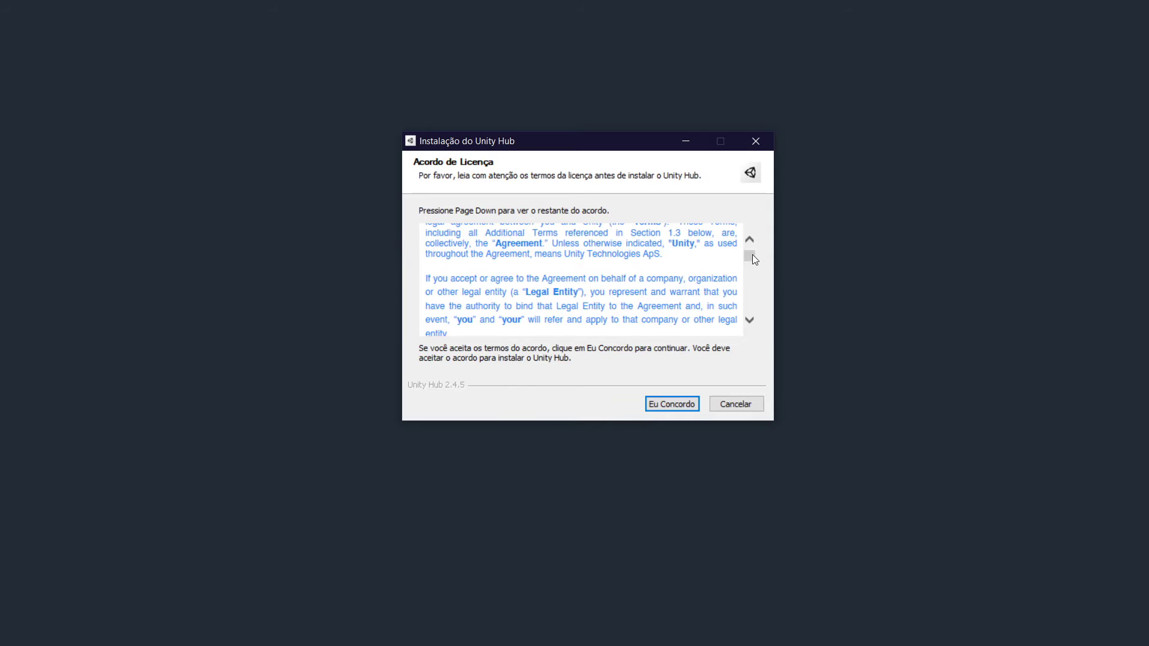
drag(752, 259, 750, 304)
click(676, 403)
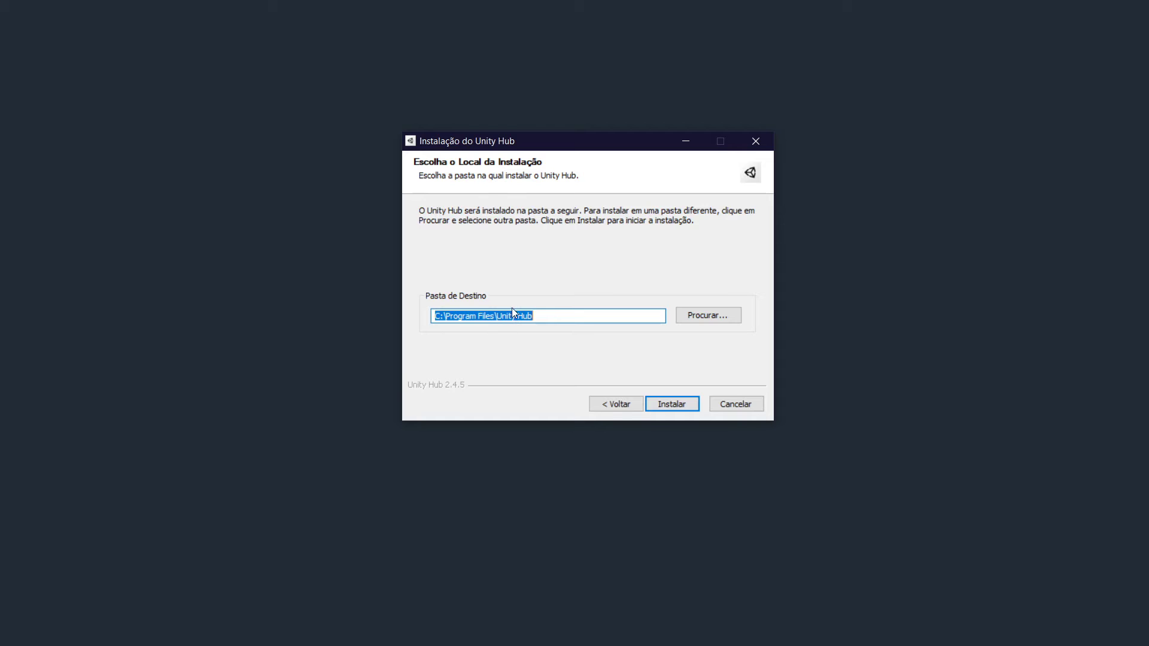
click(672, 407)
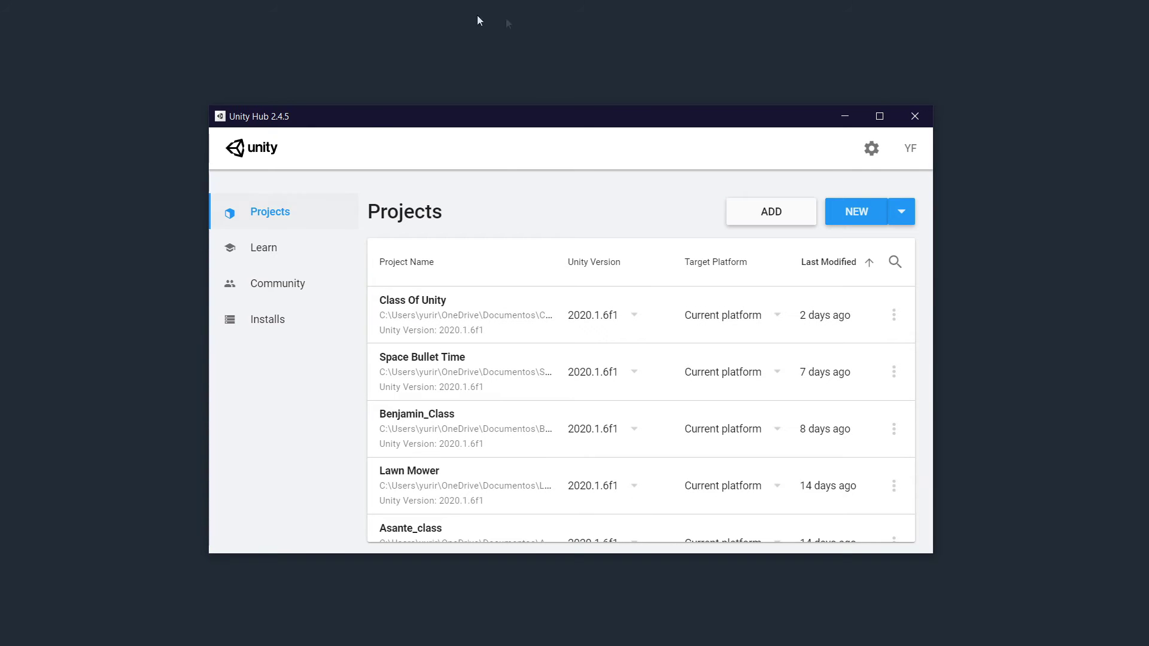
- Maximise Unity Hub, decline the v3.0 beta with MAYBE LATER, and open the Installs list
click(875, 119)
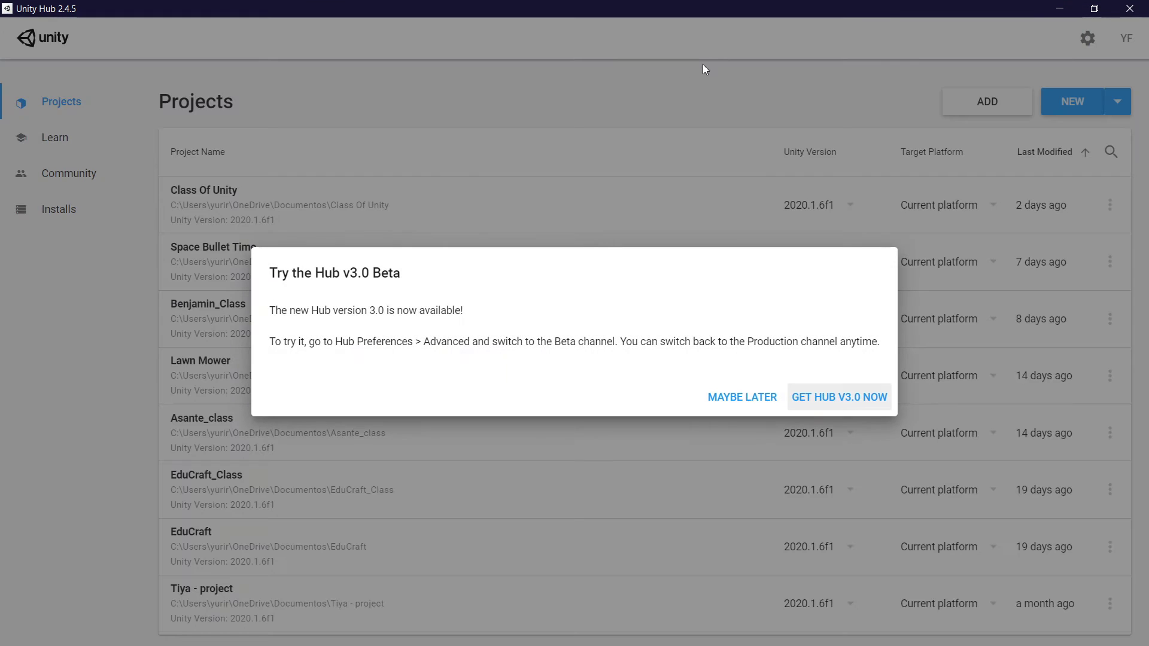
click(730, 402)
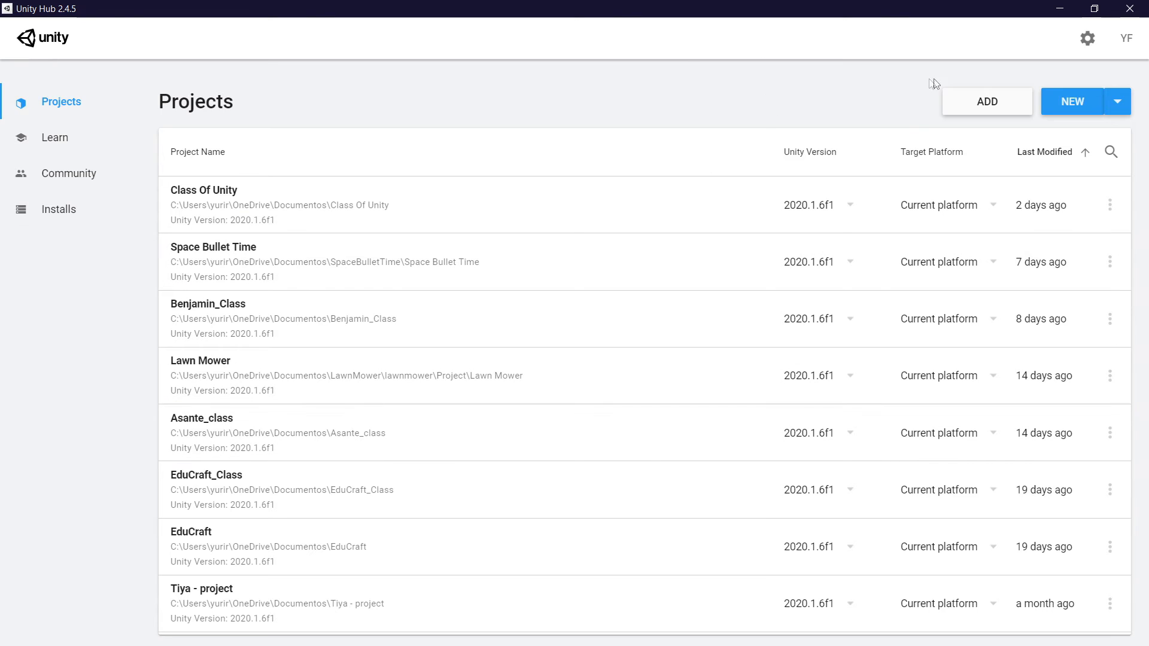
click(1084, 96)
click(59, 220)
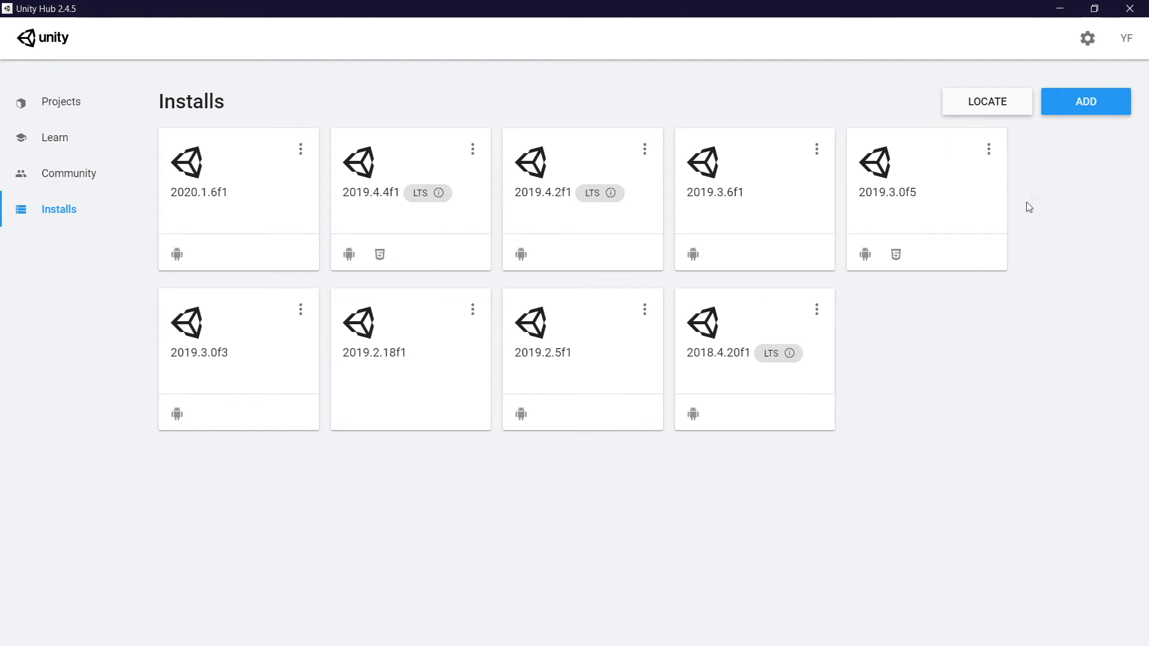
- Start adding a Unity version, keeping the recommended 2020.3.23f1 (LTS) release selected
click(1078, 106)
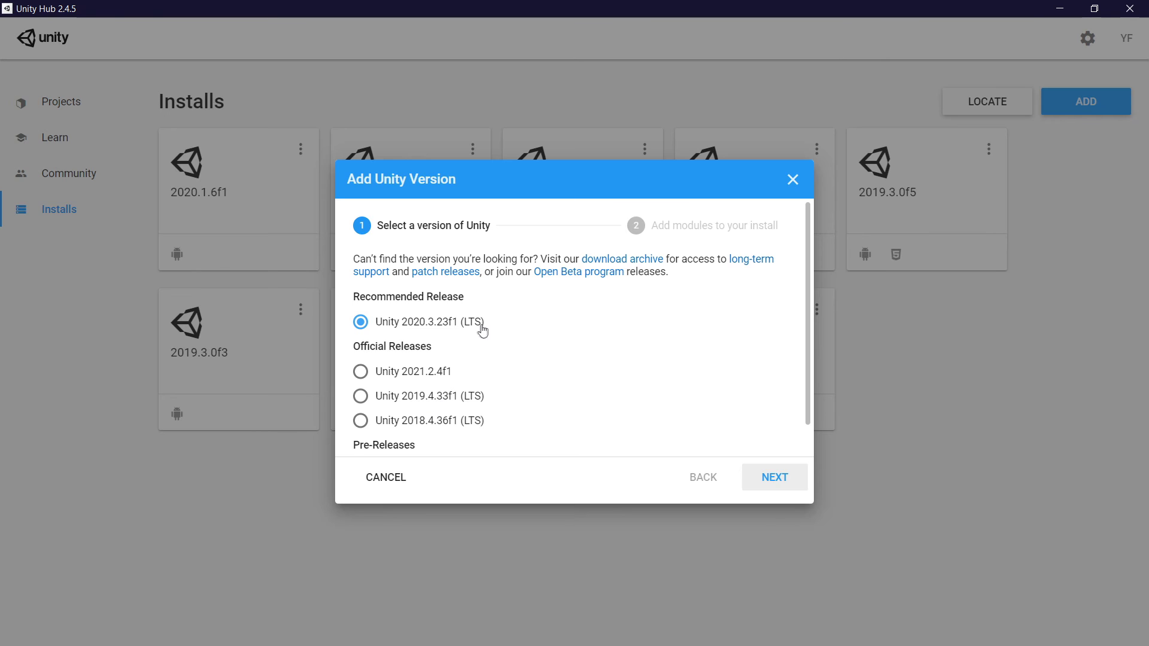
- Add Unity 2020.3.23f1 (LTS) with every module left unchecked and finish with DONE
click(772, 484)
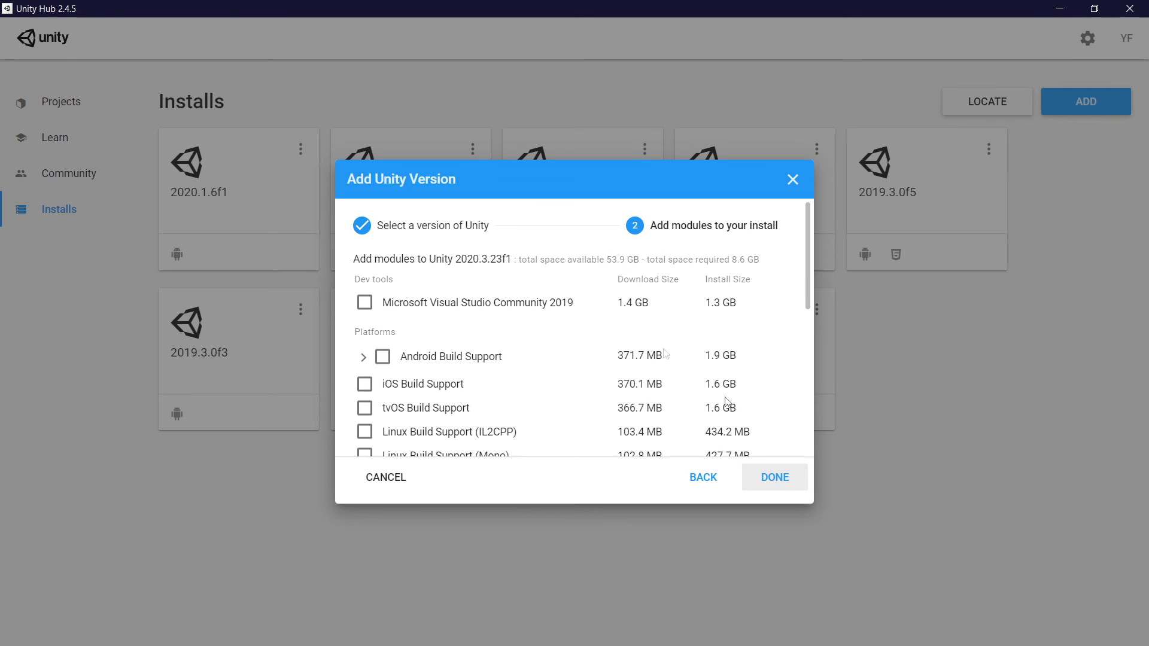
scroll(466, 289, down, 5)
scroll(467, 335, down, 1)
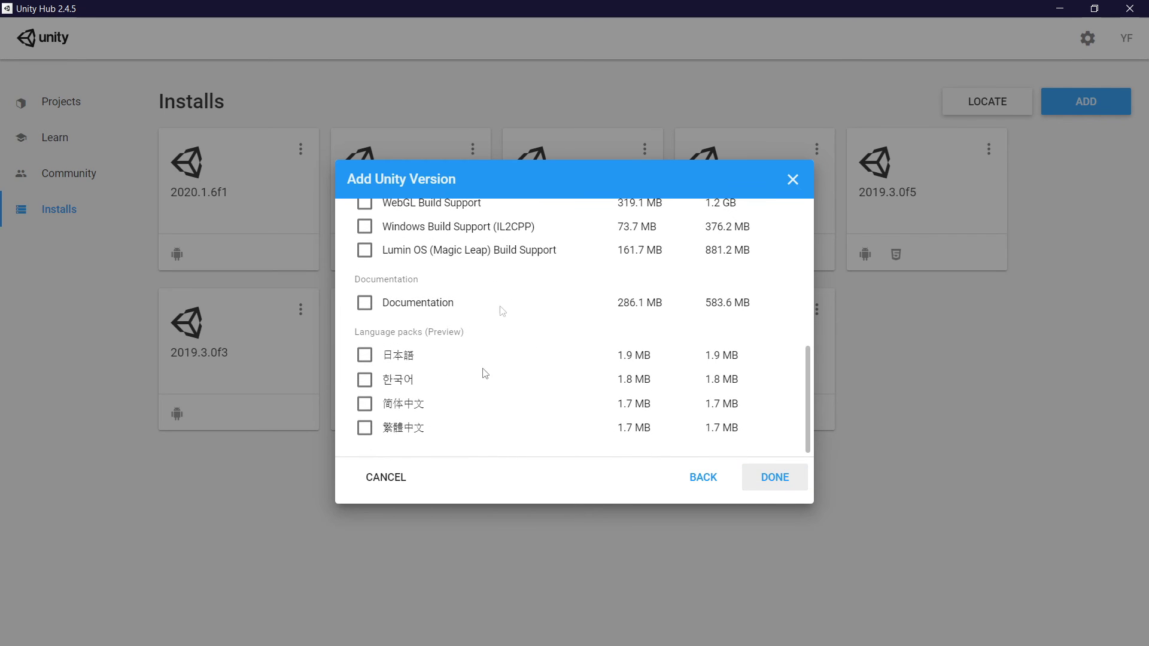
scroll(491, 365, up, 6)
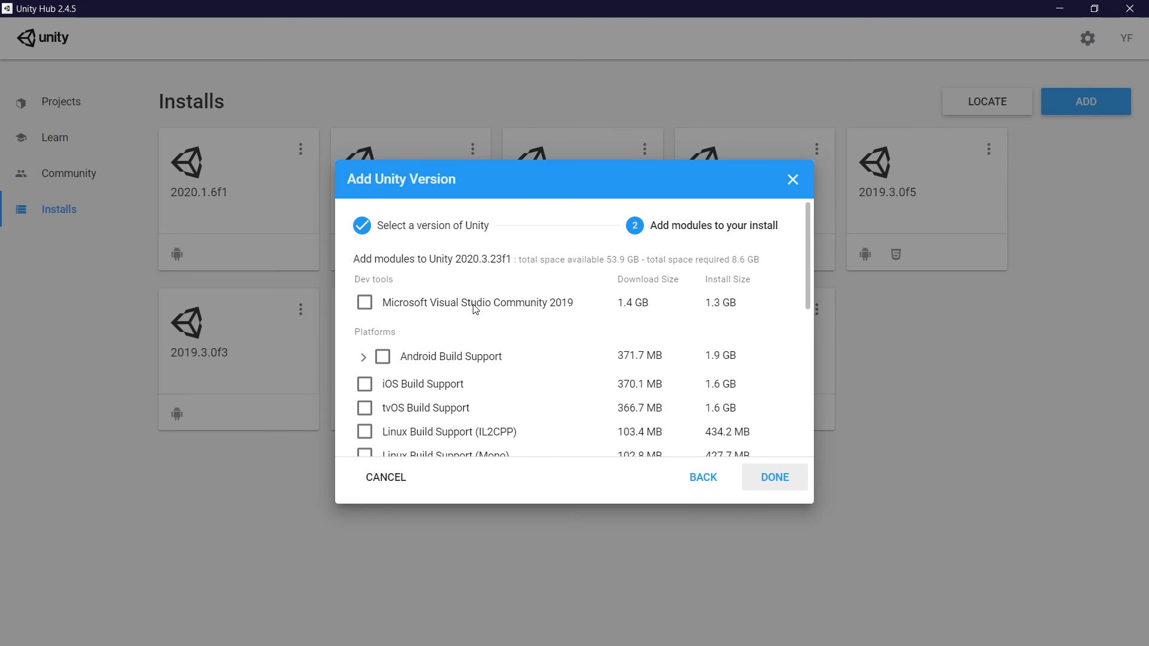
scroll(475, 307, down, 5)
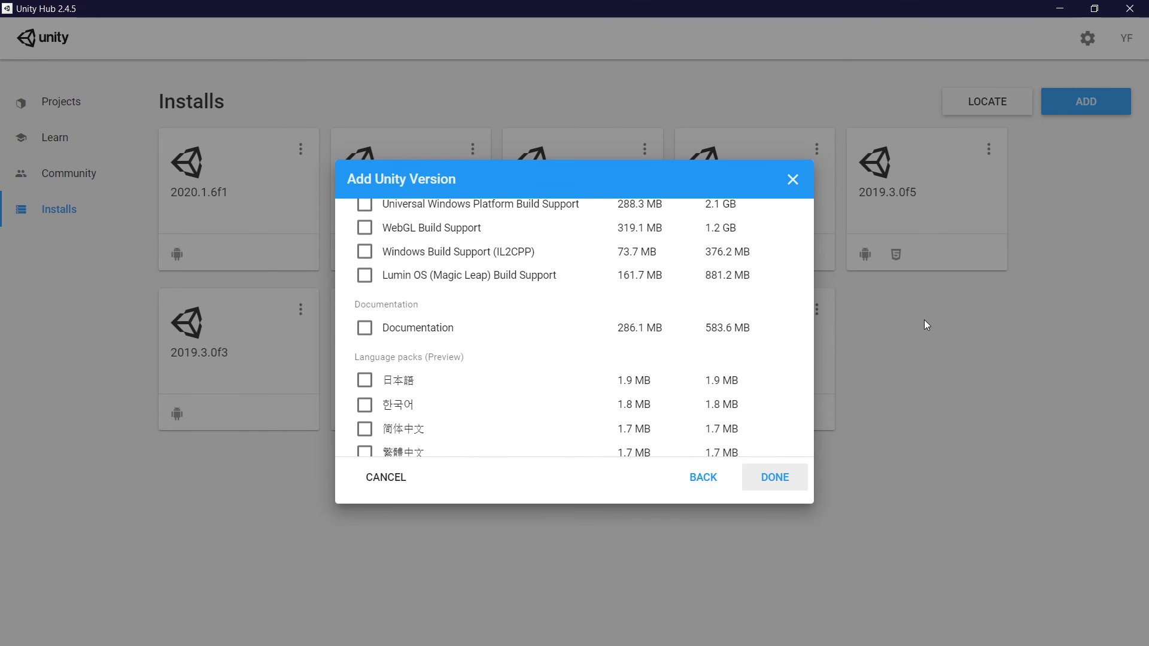
scroll(547, 277, up, 5)
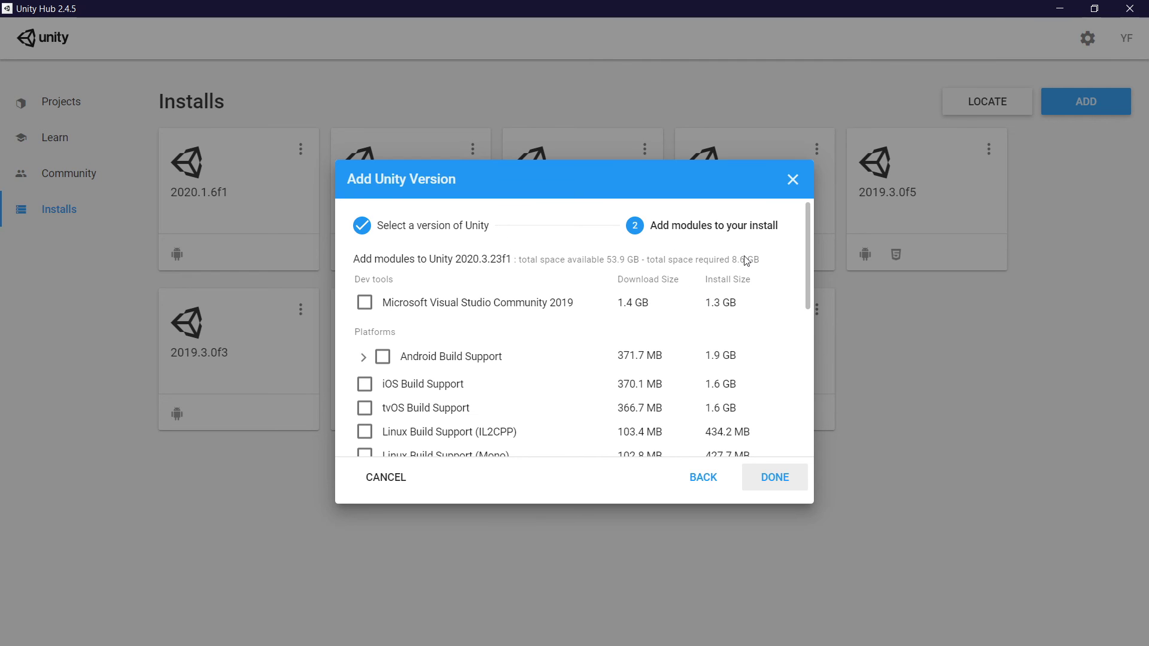
click(777, 477)
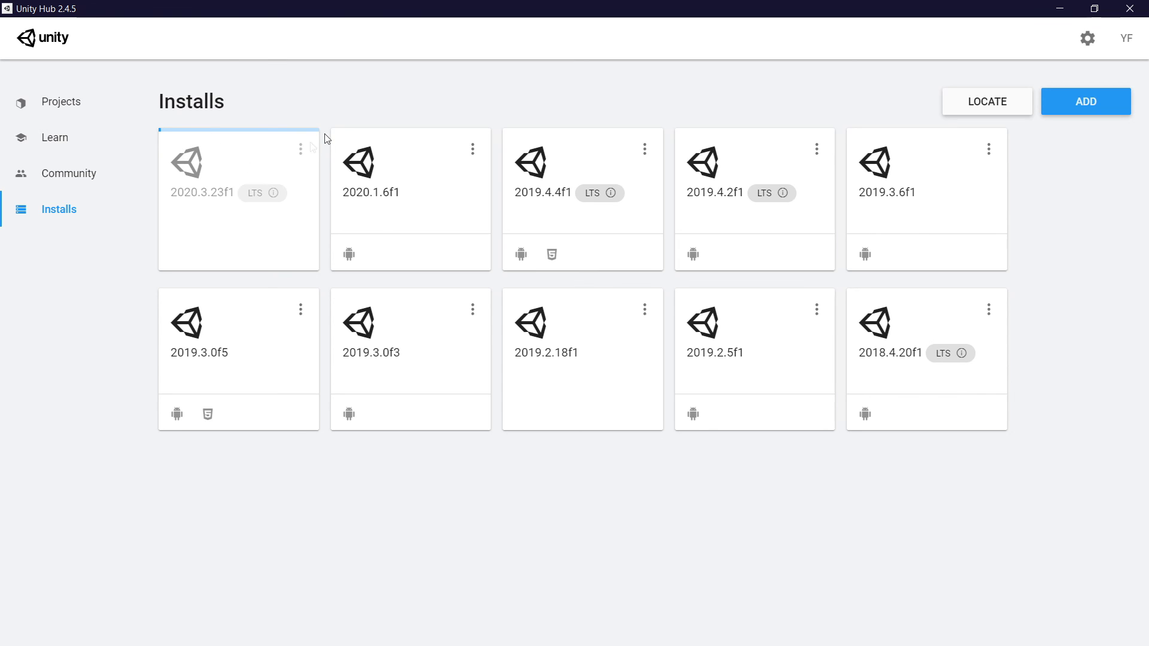
- Return to Projects and open the Create a new project window for Unity 2020.1.6f1
click(32, 107)
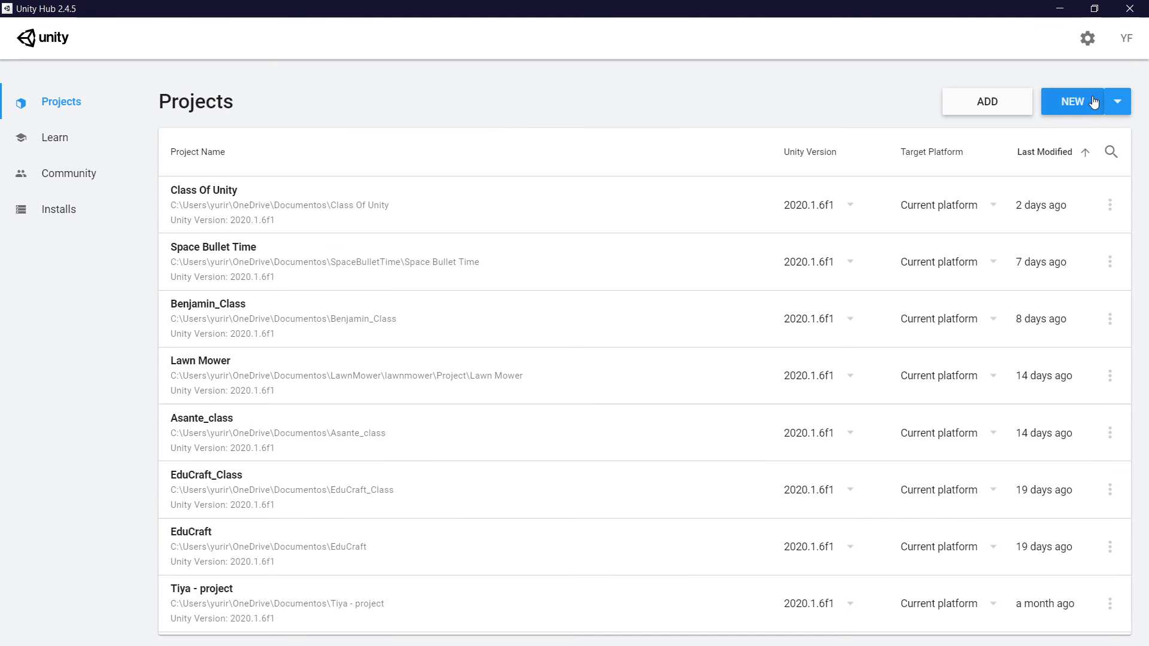
click(1117, 103)
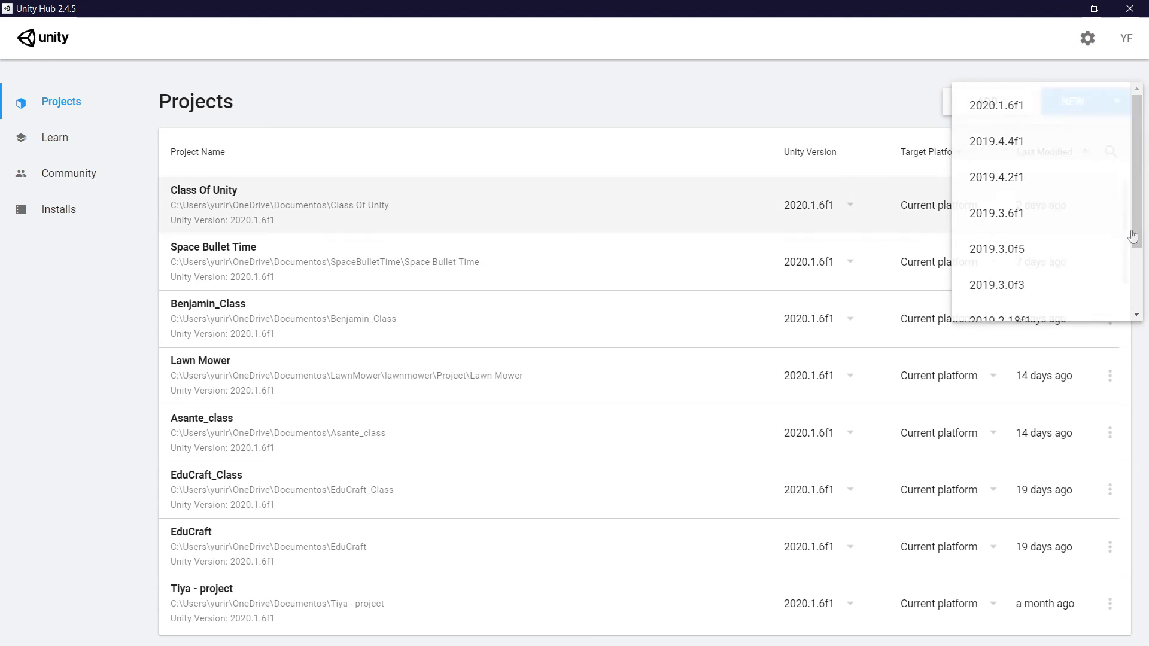
click(837, 197)
click(1082, 114)
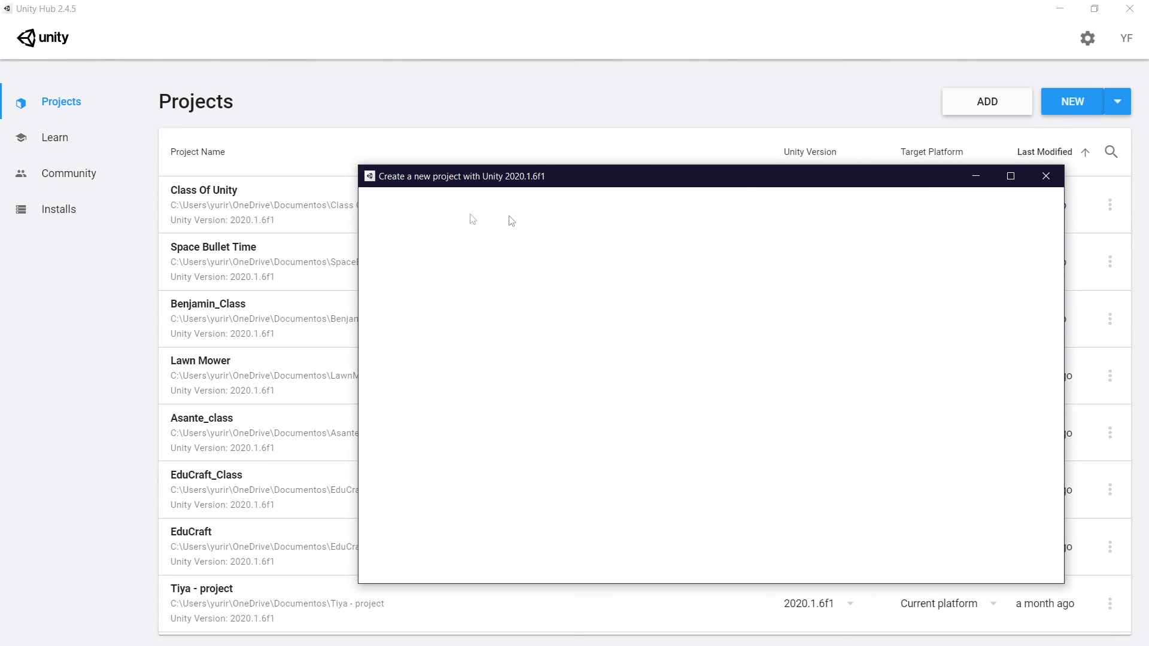